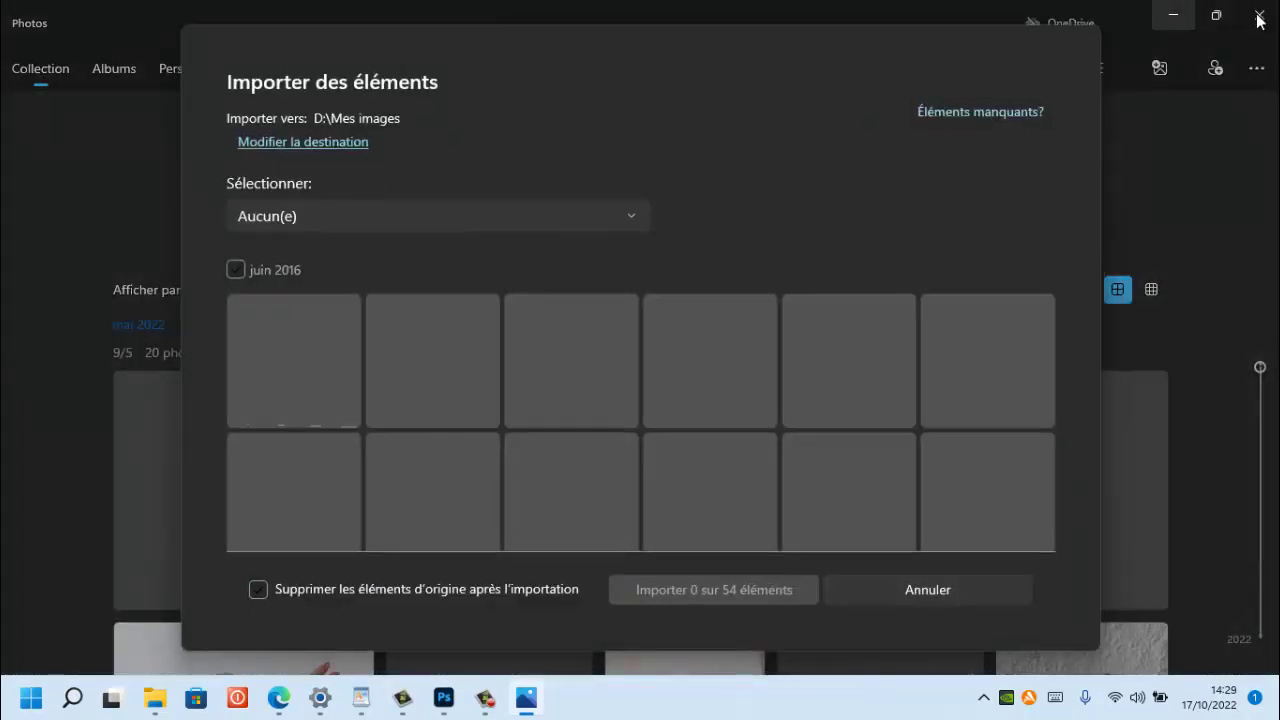
Close the Photos window and show the contents of Lecteur USB (G:) in File Explorer.
{"action": "left_click", "coordinate": [1258, 12]}
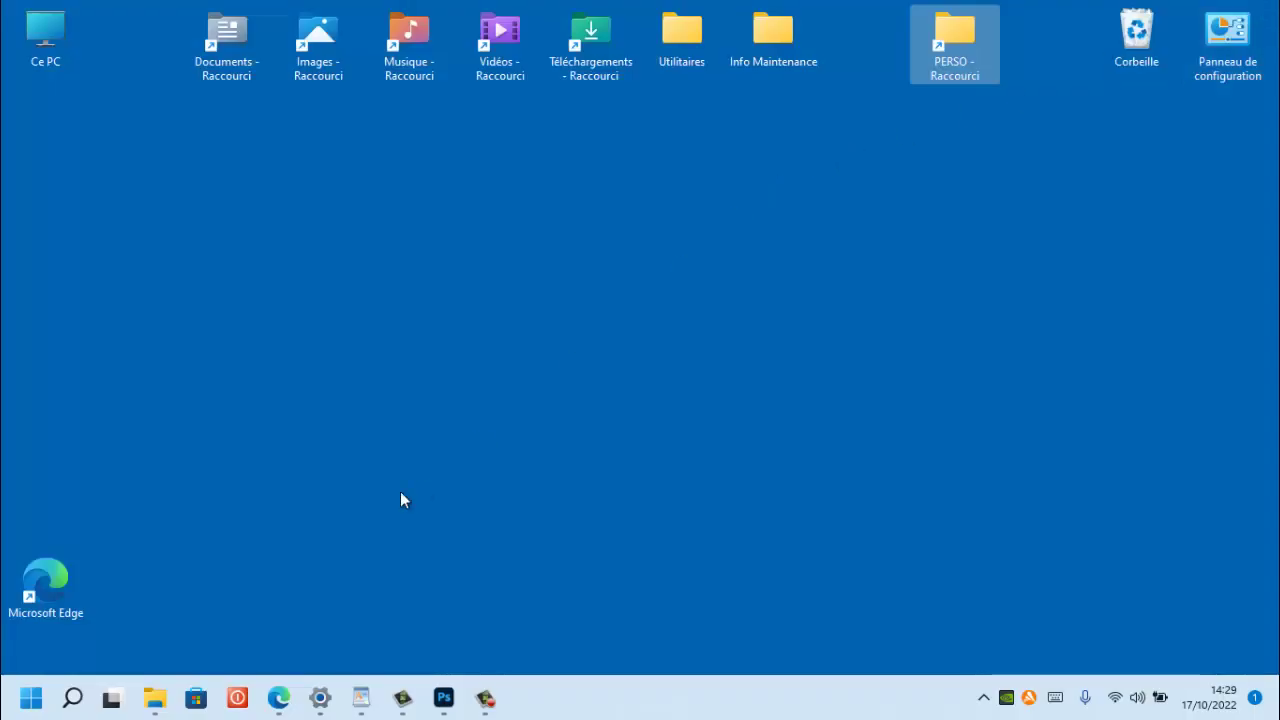
{"action": "left_click", "coordinate": [156, 697]}
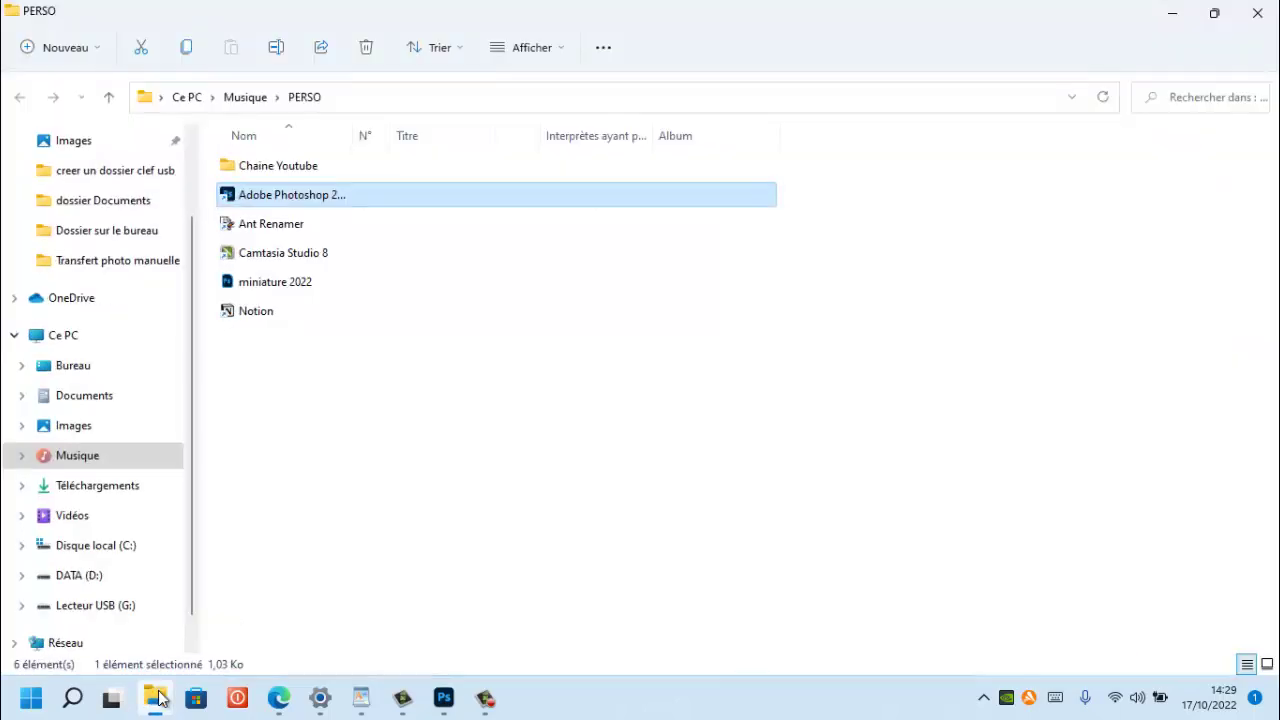
{"action": "left_click", "coordinate": [90, 606]}
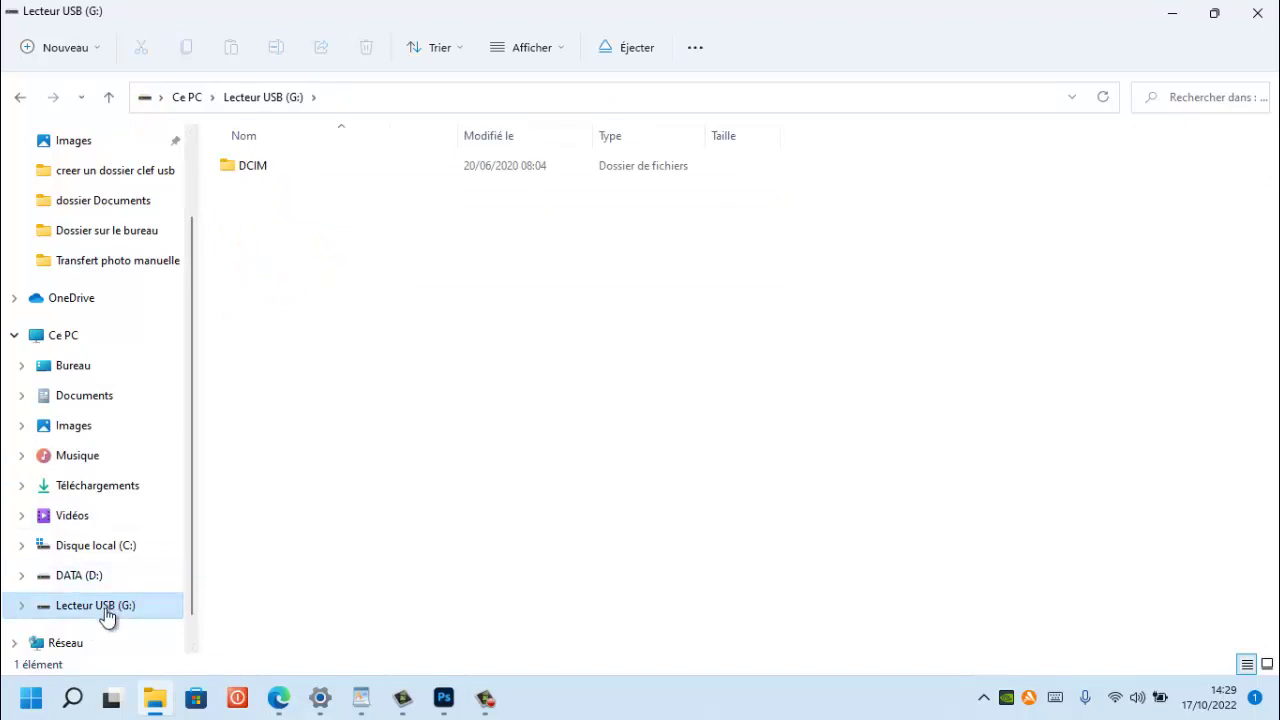
Launch autoplay for Lecteur USB (G:) and choose to import photos and videos with Photos.
{"action": "right_click", "coordinate": [143, 620]}
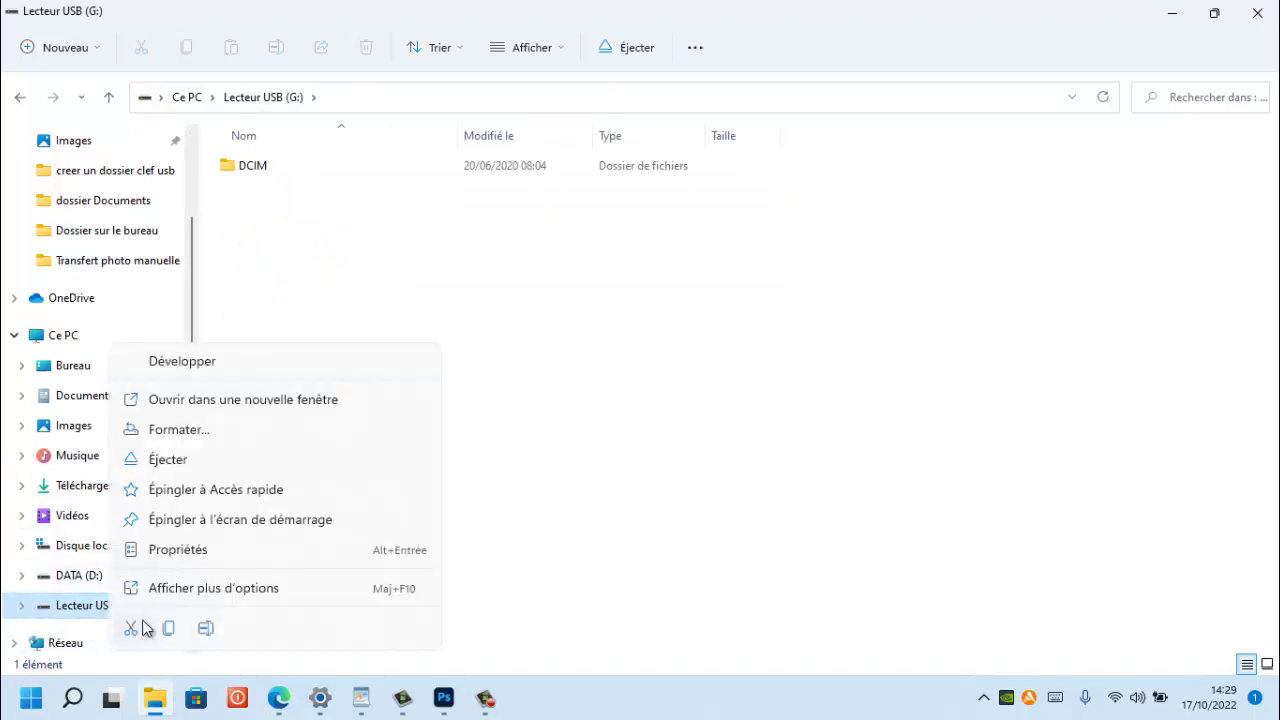
{"action": "left_click", "coordinate": [185, 591]}
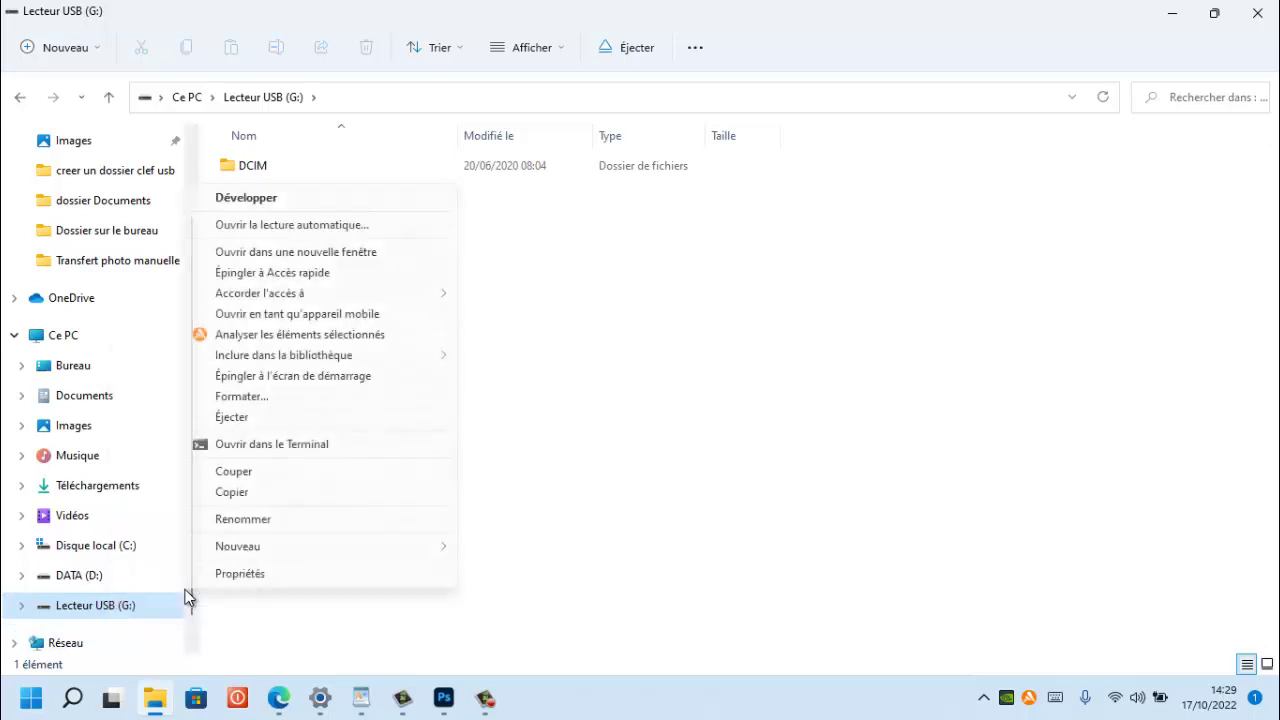
{"action": "left_click", "coordinate": [294, 226]}
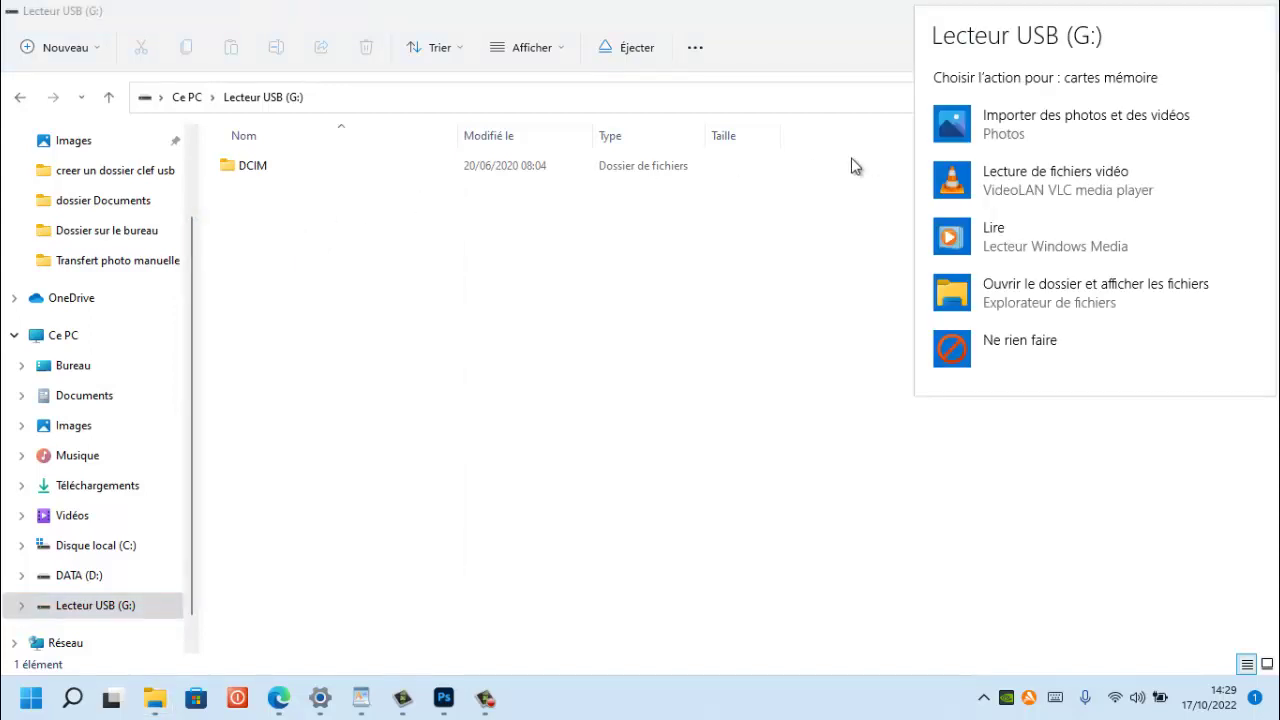
{"action": "left_click", "coordinate": [999, 143]}
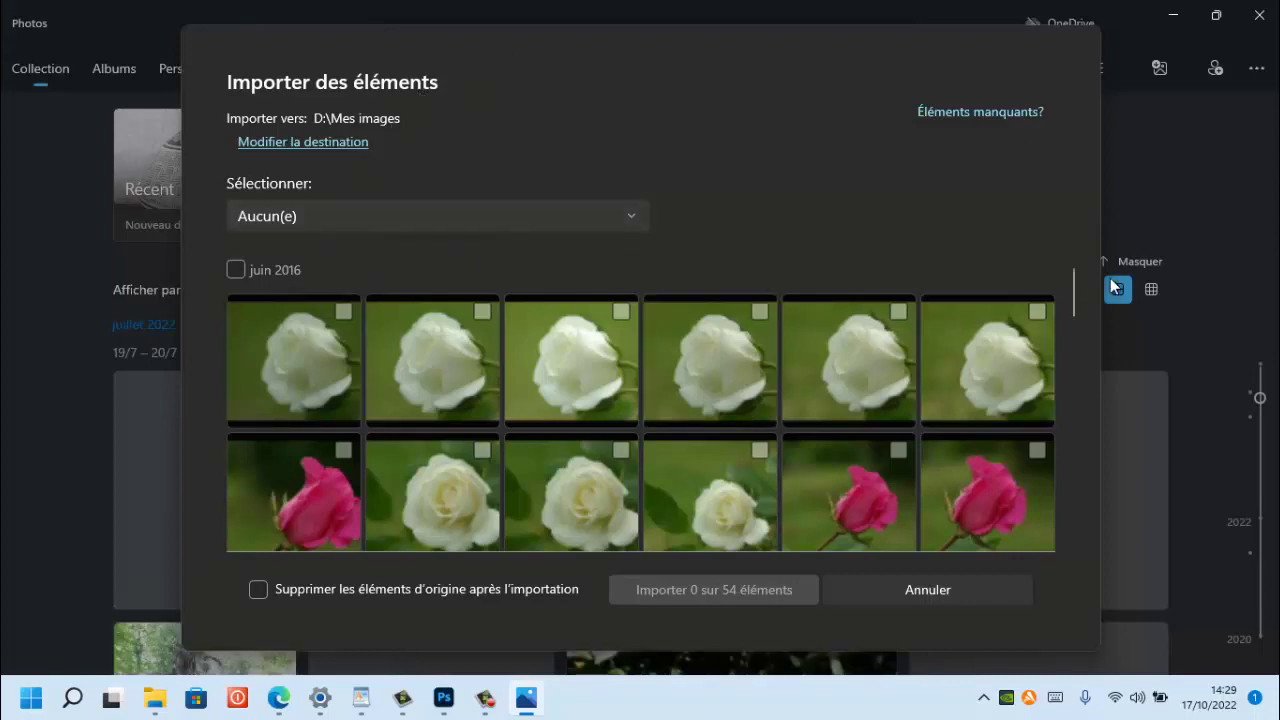
Select the six white rose photos in the first row of juin 2016 for import, keeping the Personnalisé selection.
{"action": "left_click_drag", "start_coordinate": [1074, 287], "coordinate": [1050, 207]}
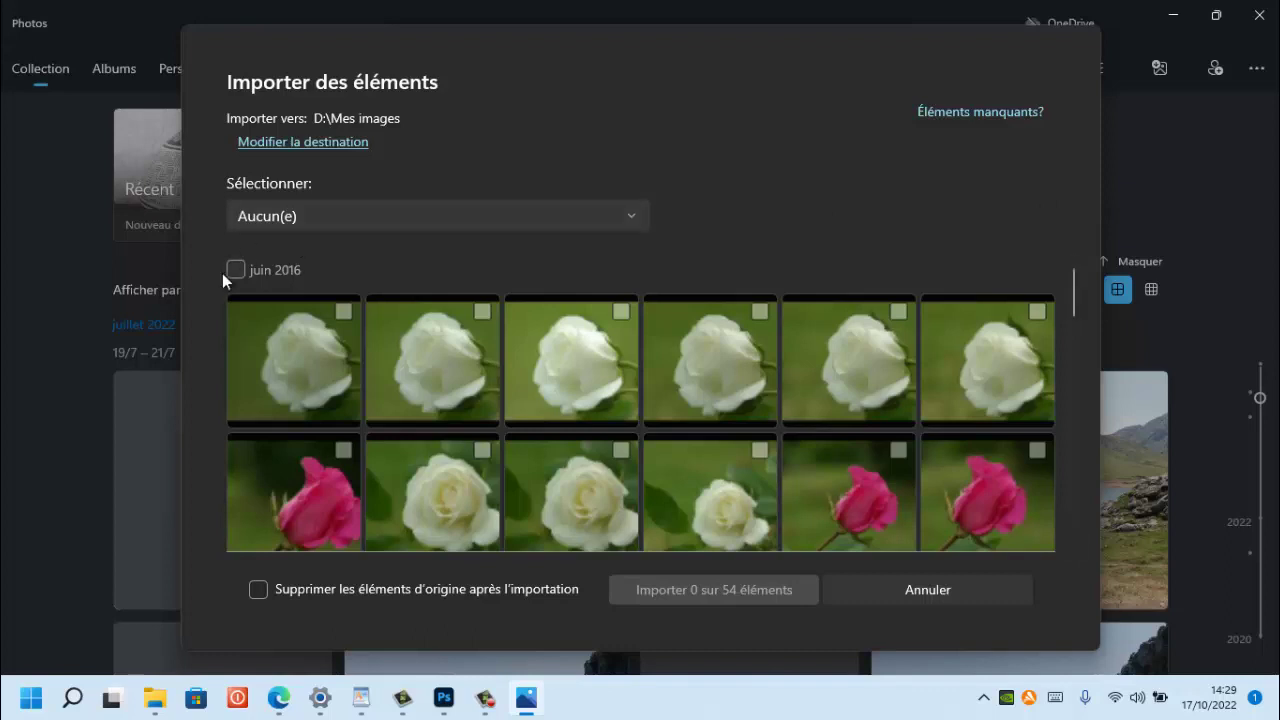
{"action": "left_click", "coordinate": [344, 319]}
{"action": "left_click", "coordinate": [484, 316]}
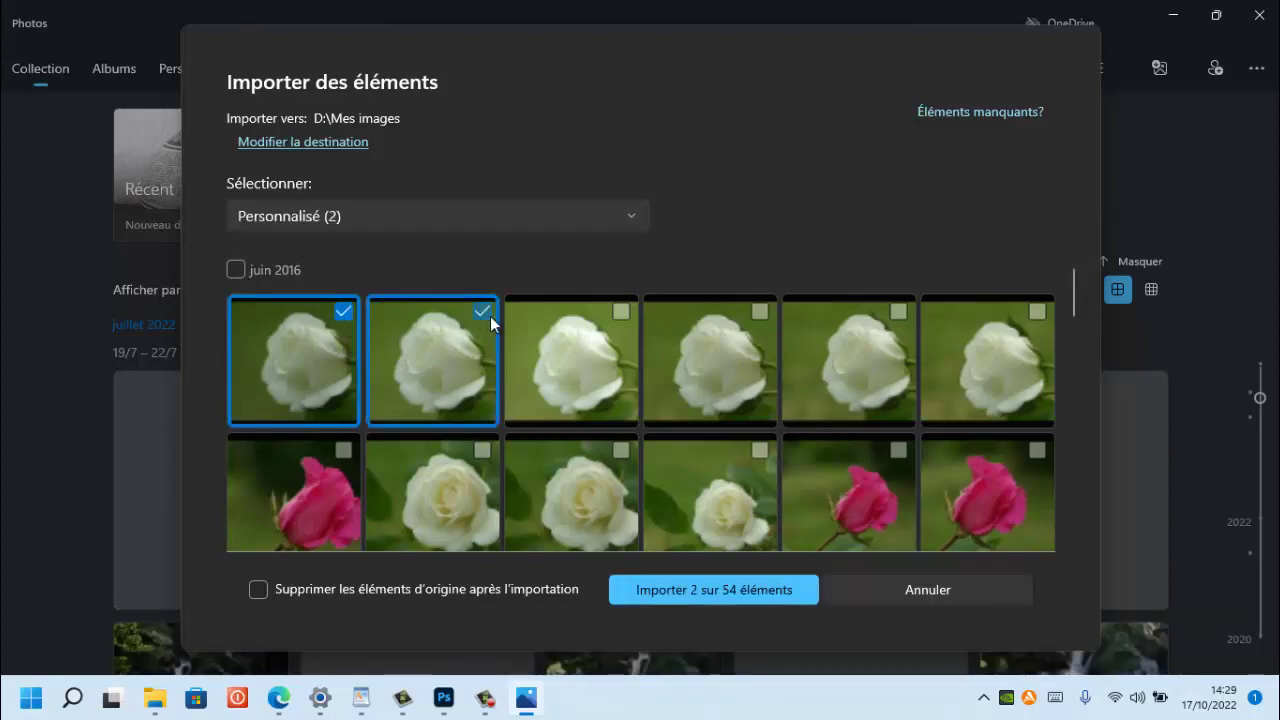
{"action": "left_click", "coordinate": [620, 314]}
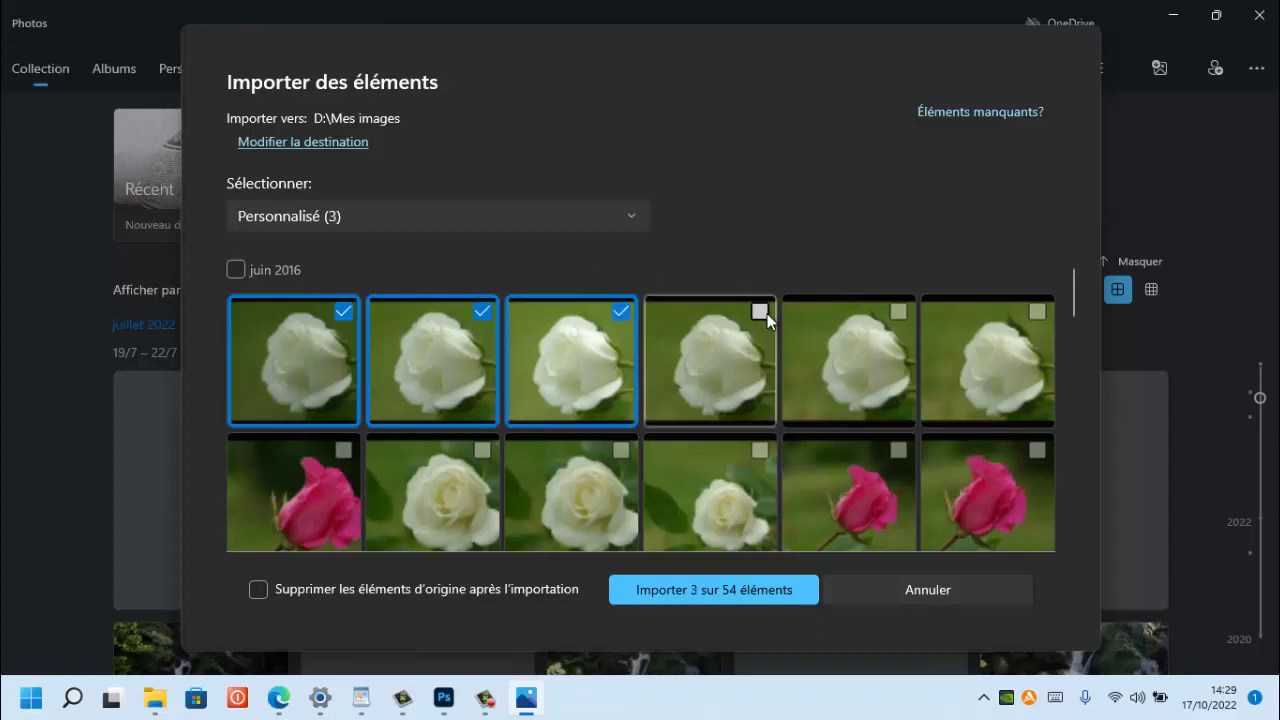
{"action": "left_click", "coordinate": [762, 313]}
{"action": "left_click", "coordinate": [887, 313]}
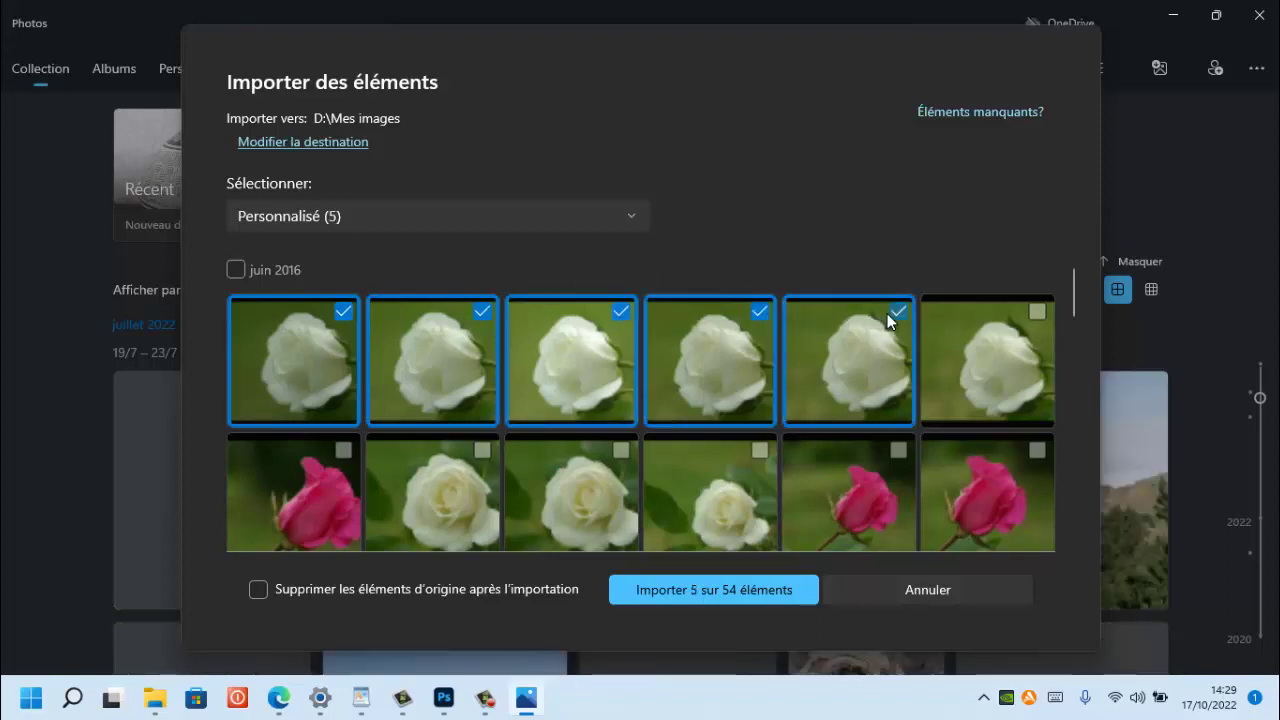
{"action": "left_click", "coordinate": [1038, 316]}
{"action": "left_click", "coordinate": [431, 210]}
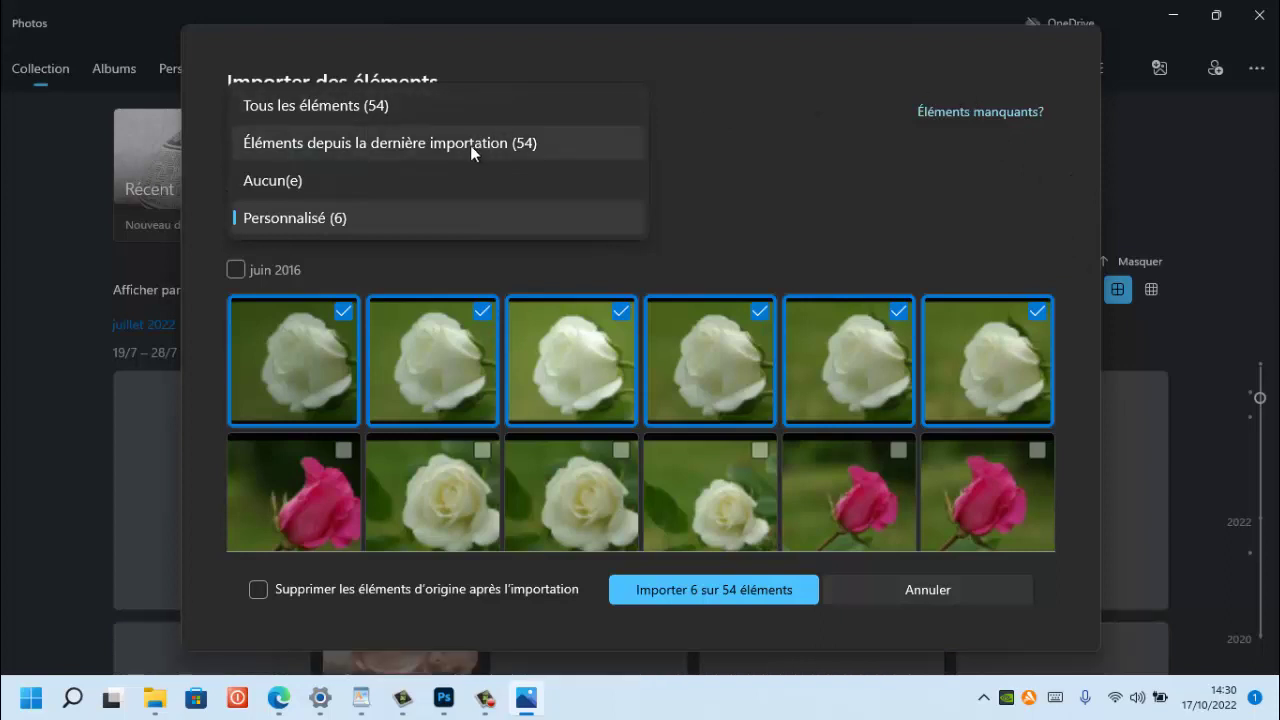
{"action": "left_click", "coordinate": [418, 228]}
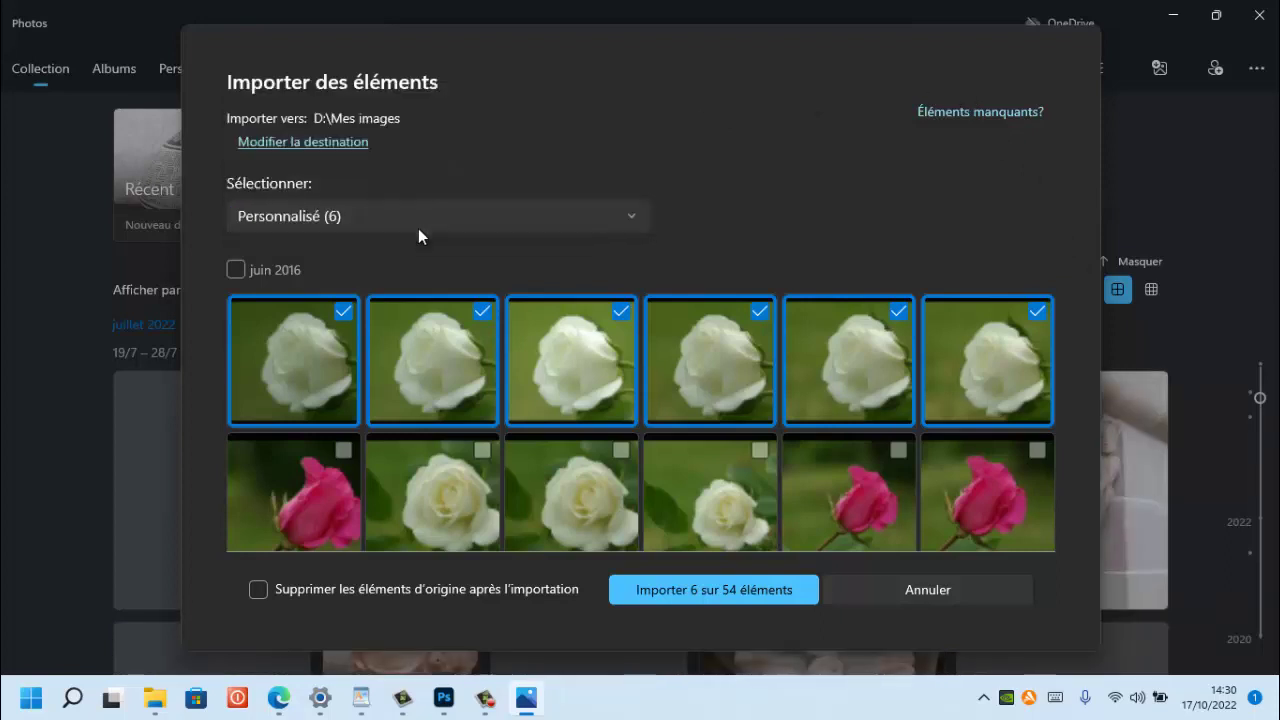
Create a folder named FLEURS inside Images and set it as the import destination.
{"action": "left_click", "coordinate": [346, 150]}
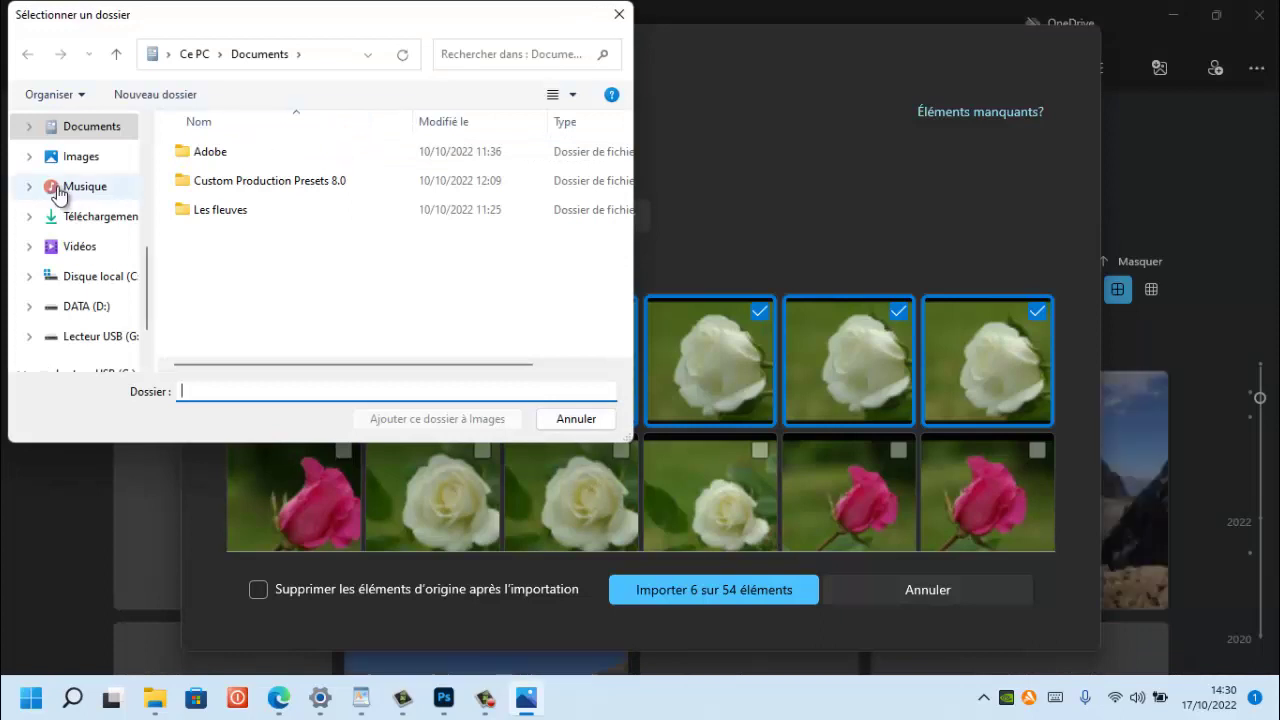
{"action": "left_click", "coordinate": [107, 167]}
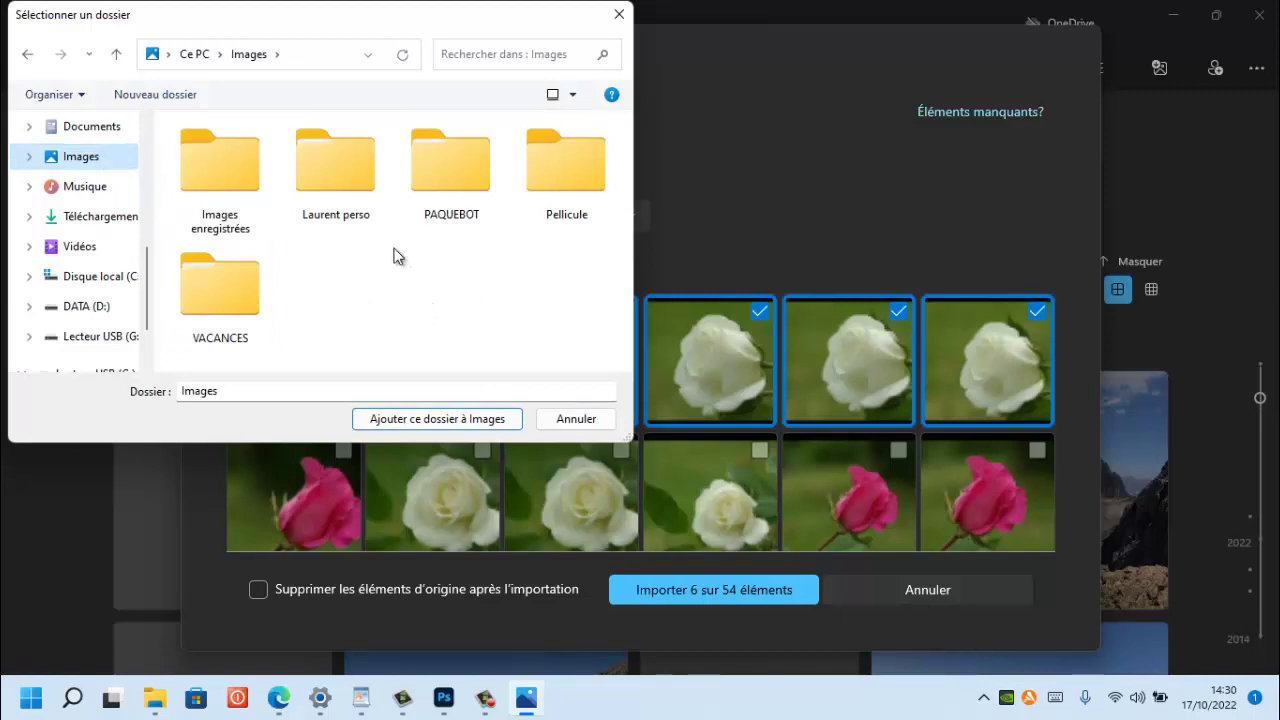
{"action": "left_click", "coordinate": [148, 95]}
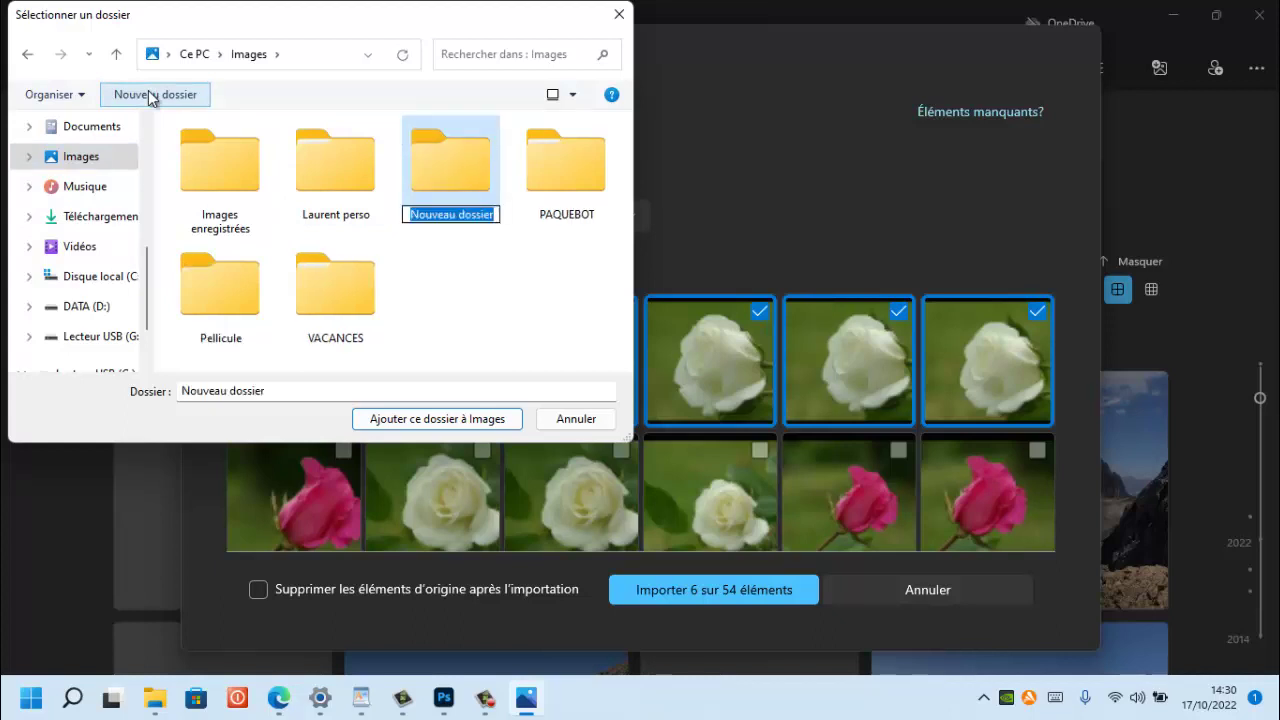
{"action": "type", "text": "FLEURS"}
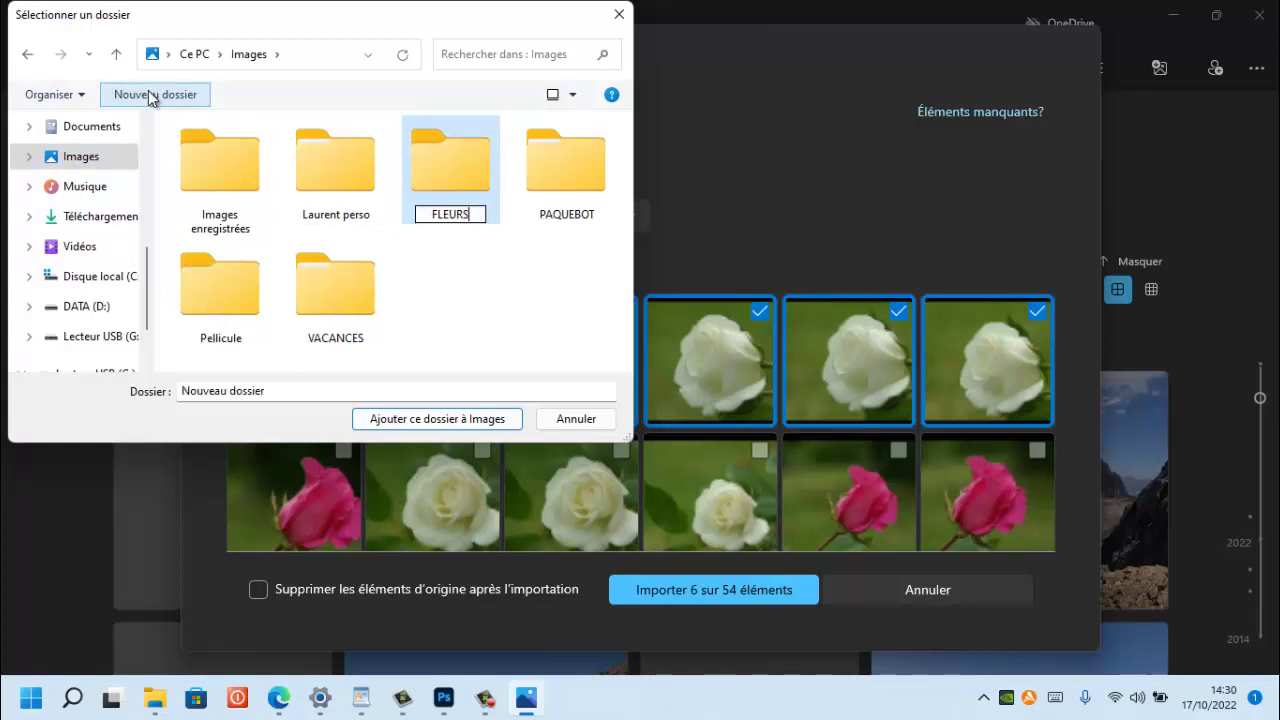
{"action": "left_click", "coordinate": [461, 178]}
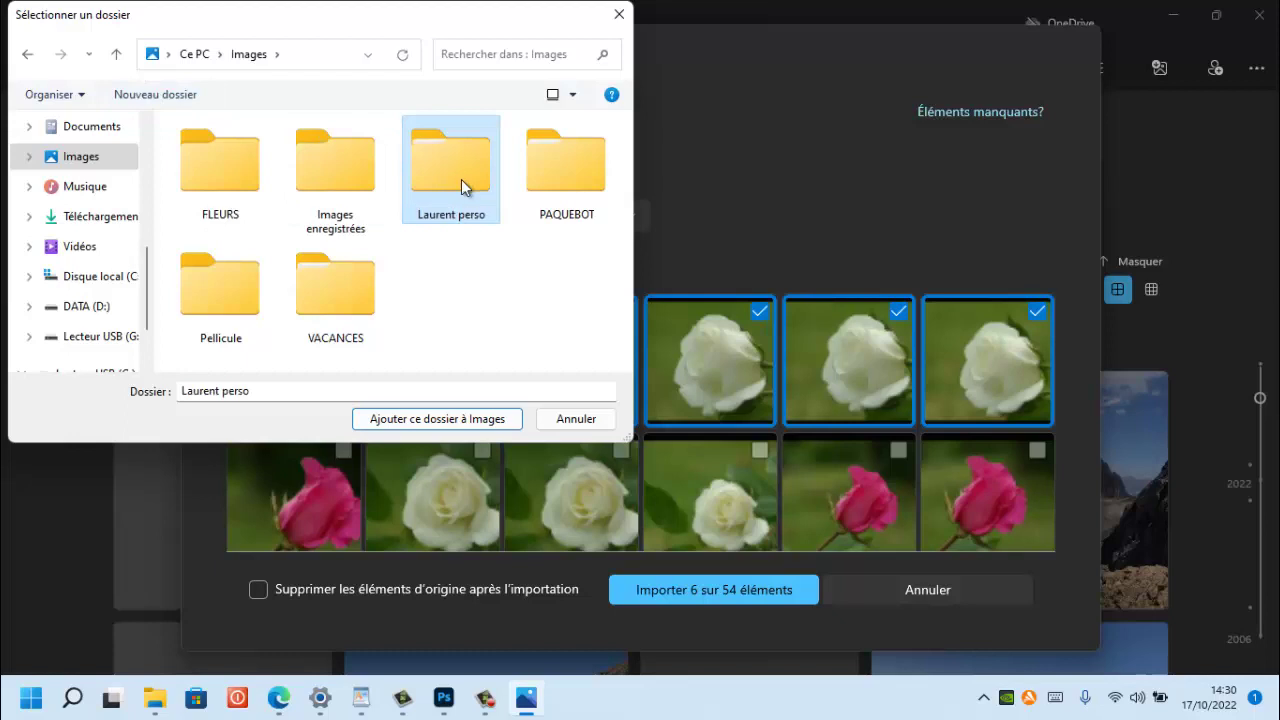
{"action": "double_click", "coordinate": [462, 167]}
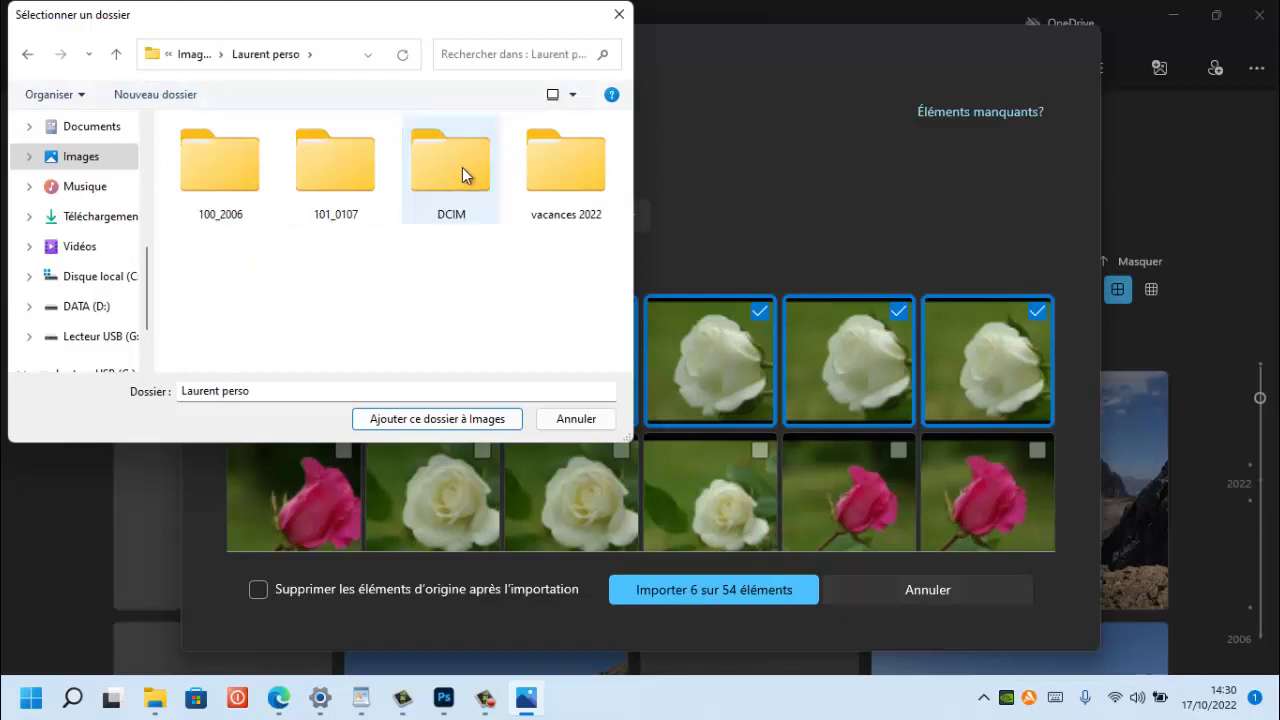
{"action": "left_click", "coordinate": [434, 422]}
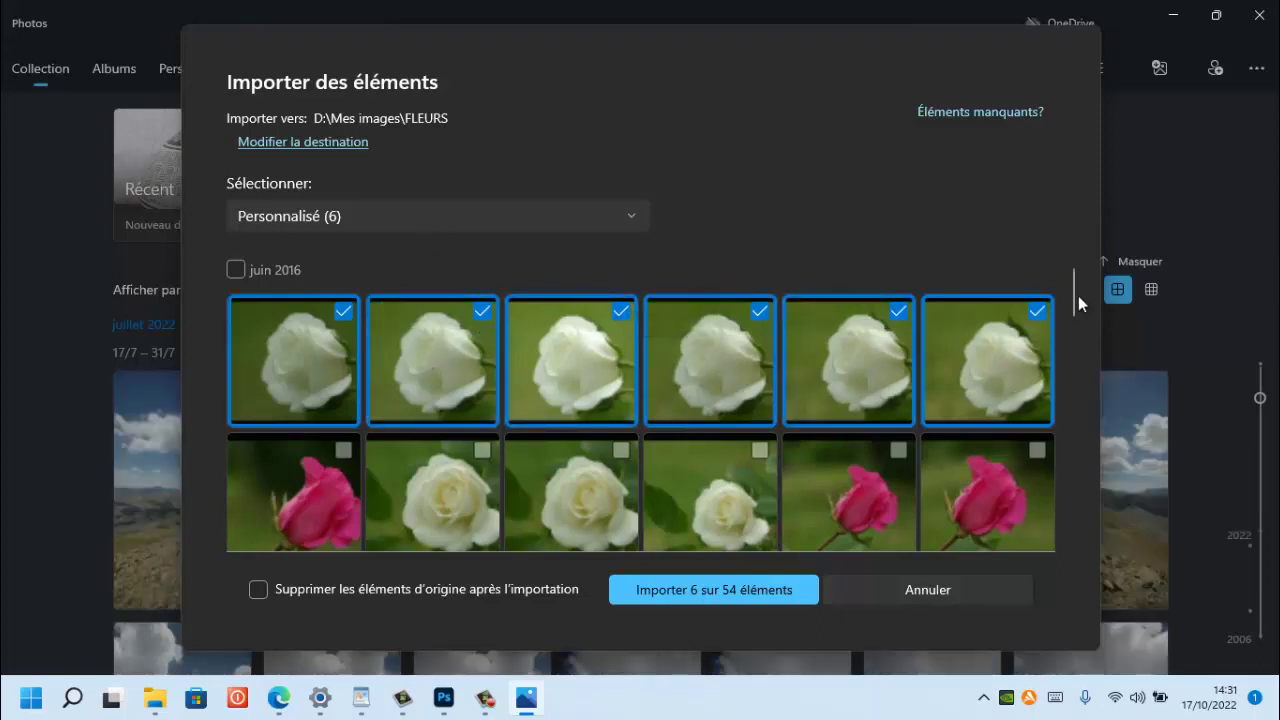
Add the first red rose photo near the end of the juin 2016 group to the selection and import the selected items.
{"action": "left_click_drag", "start_coordinate": [1073, 298], "coordinate": [1060, 386]}
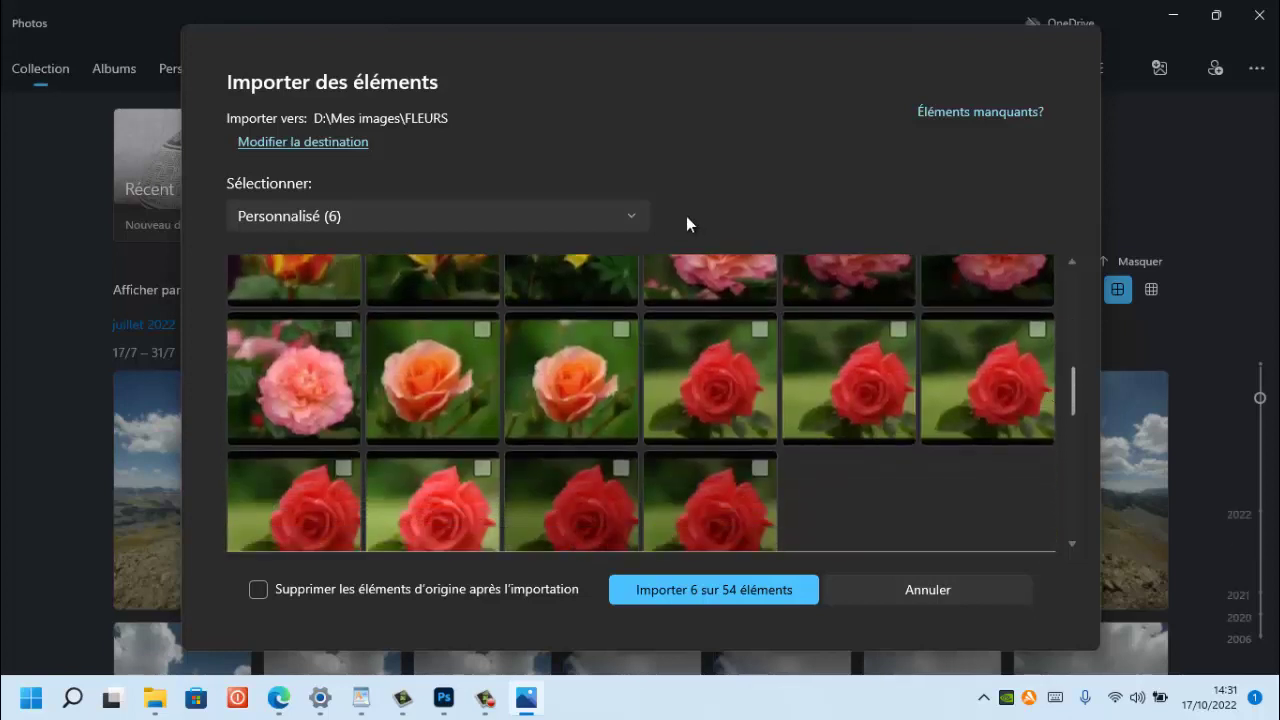
{"action": "left_click", "coordinate": [766, 338]}
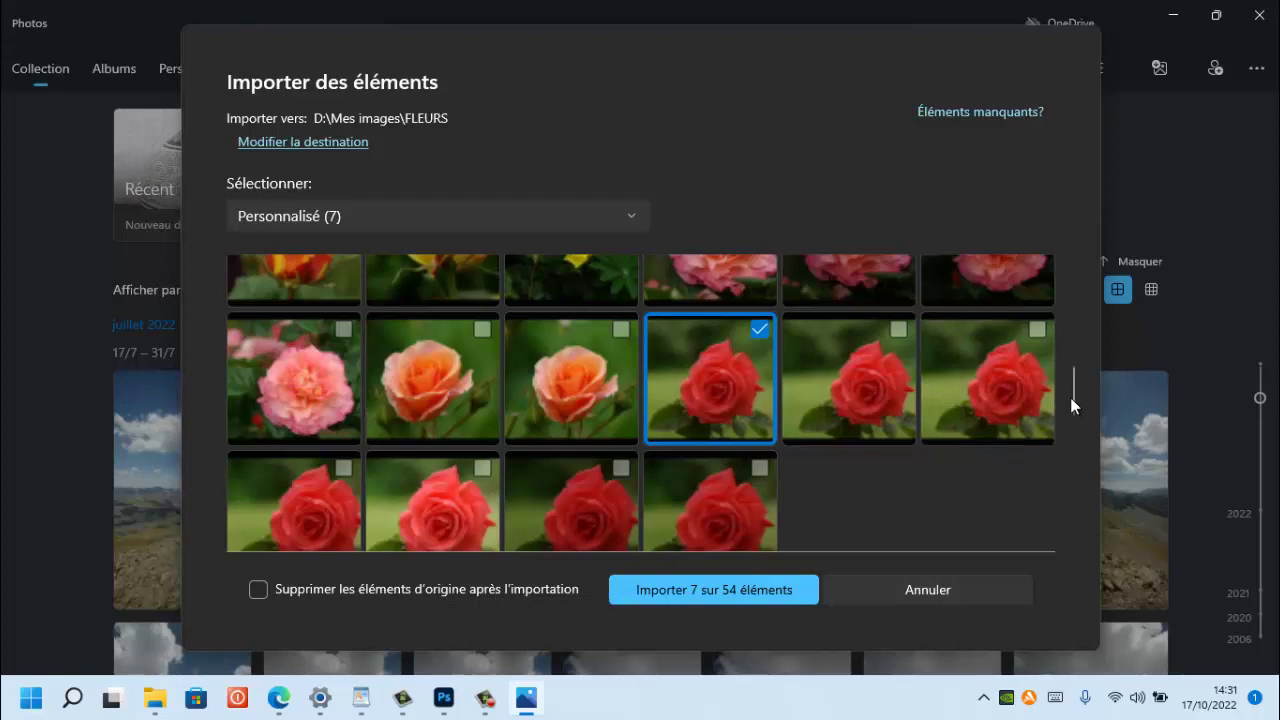
{"action": "left_click_drag", "start_coordinate": [1074, 397], "coordinate": [1063, 540]}
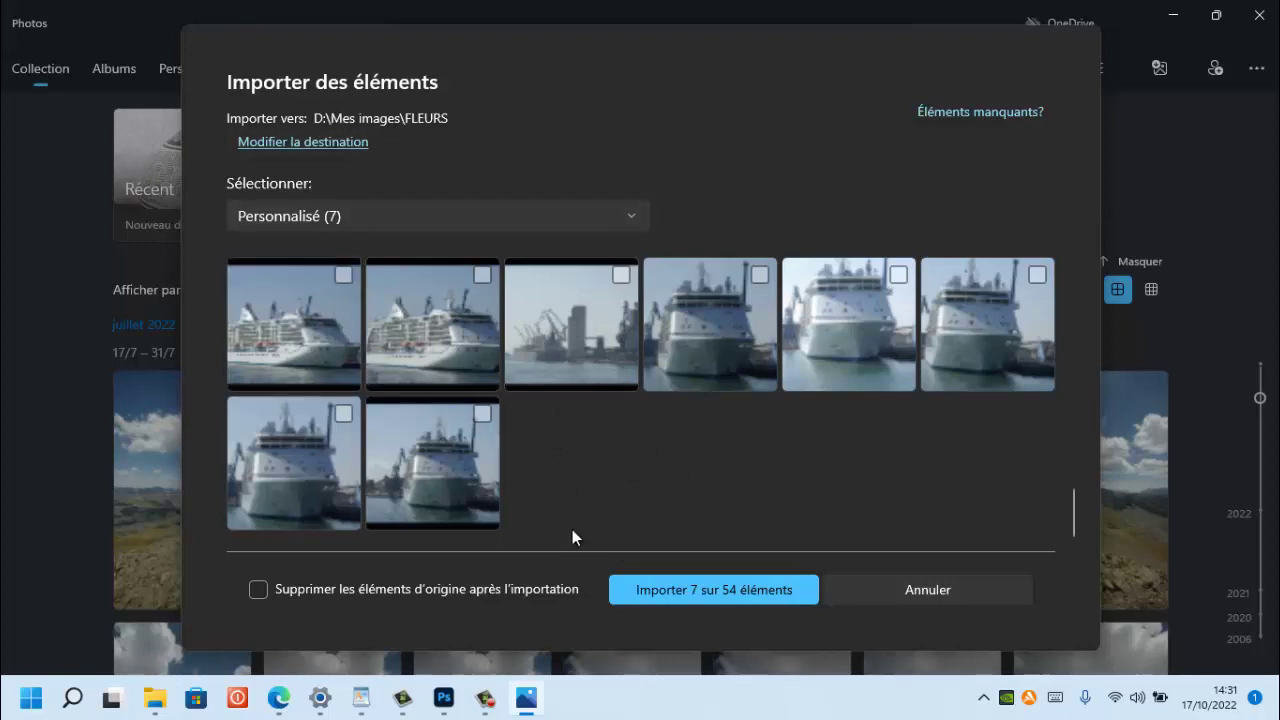
{"action": "left_click", "coordinate": [681, 592]}
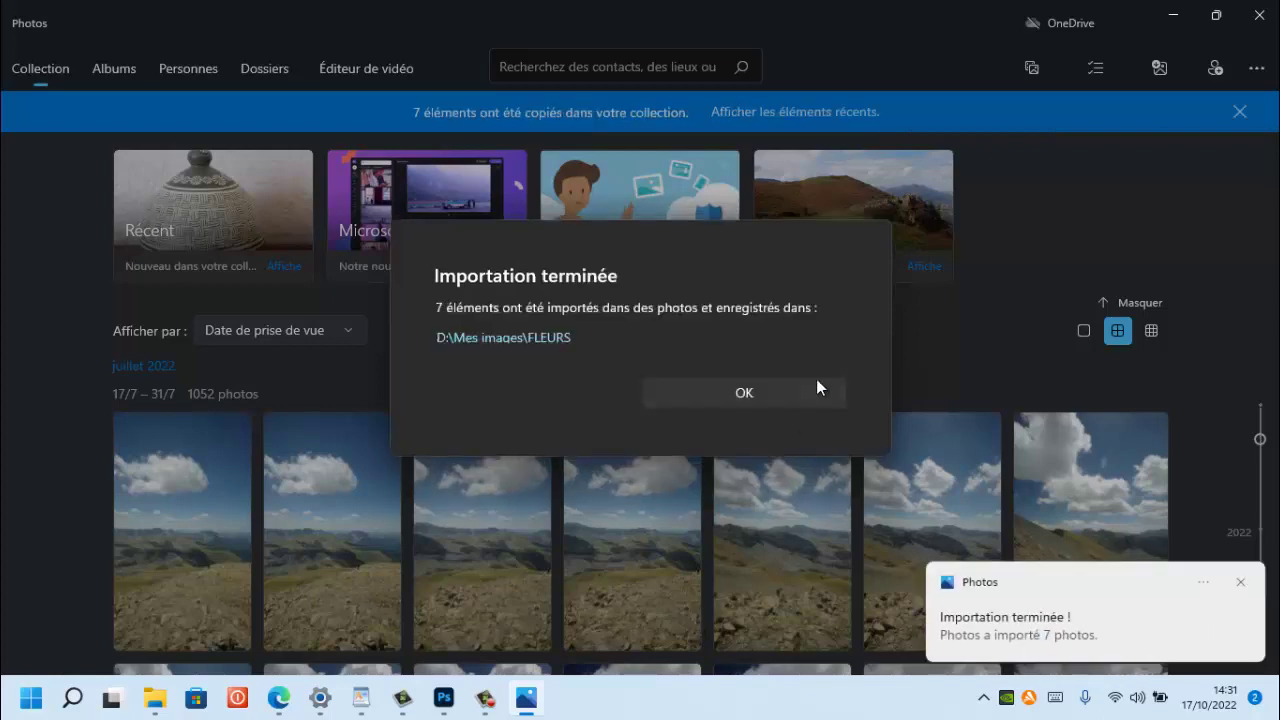
{"action": "left_click", "coordinate": [743, 394]}
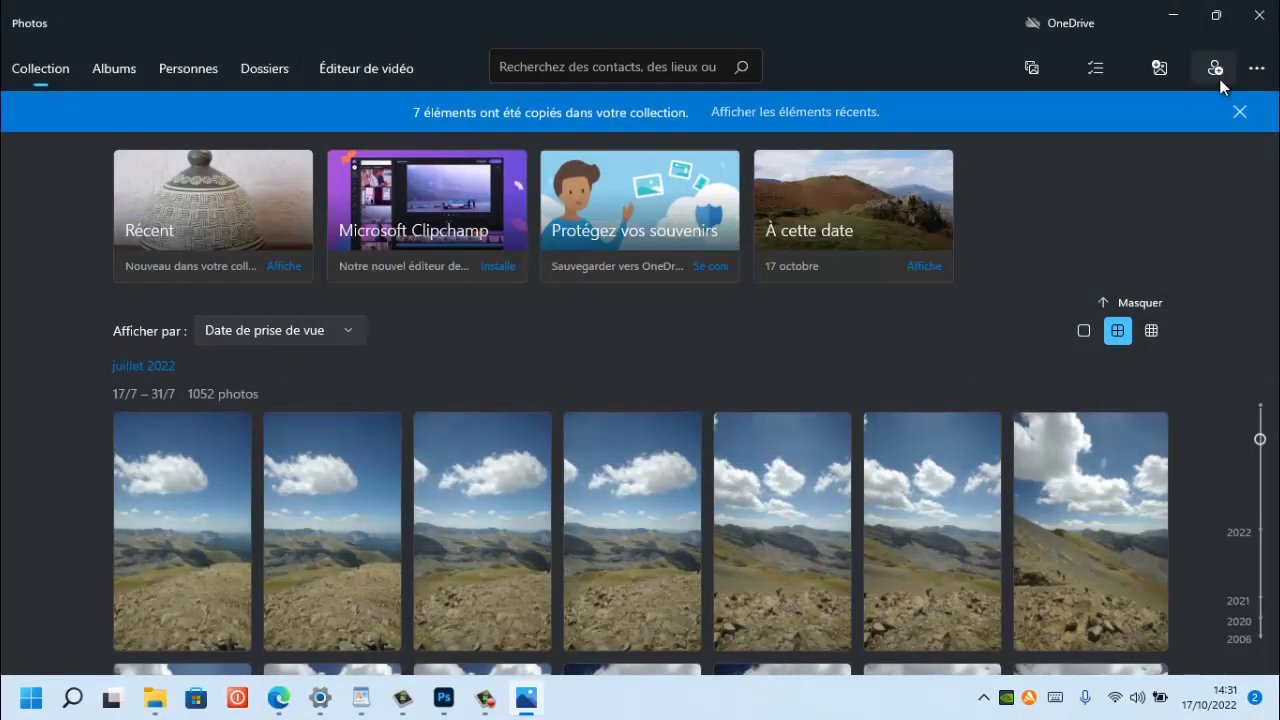
Close Photos, check the imported pictures in the FLEURS folder under Images, and close File Explorer.
{"action": "left_click", "coordinate": [1256, 14]}
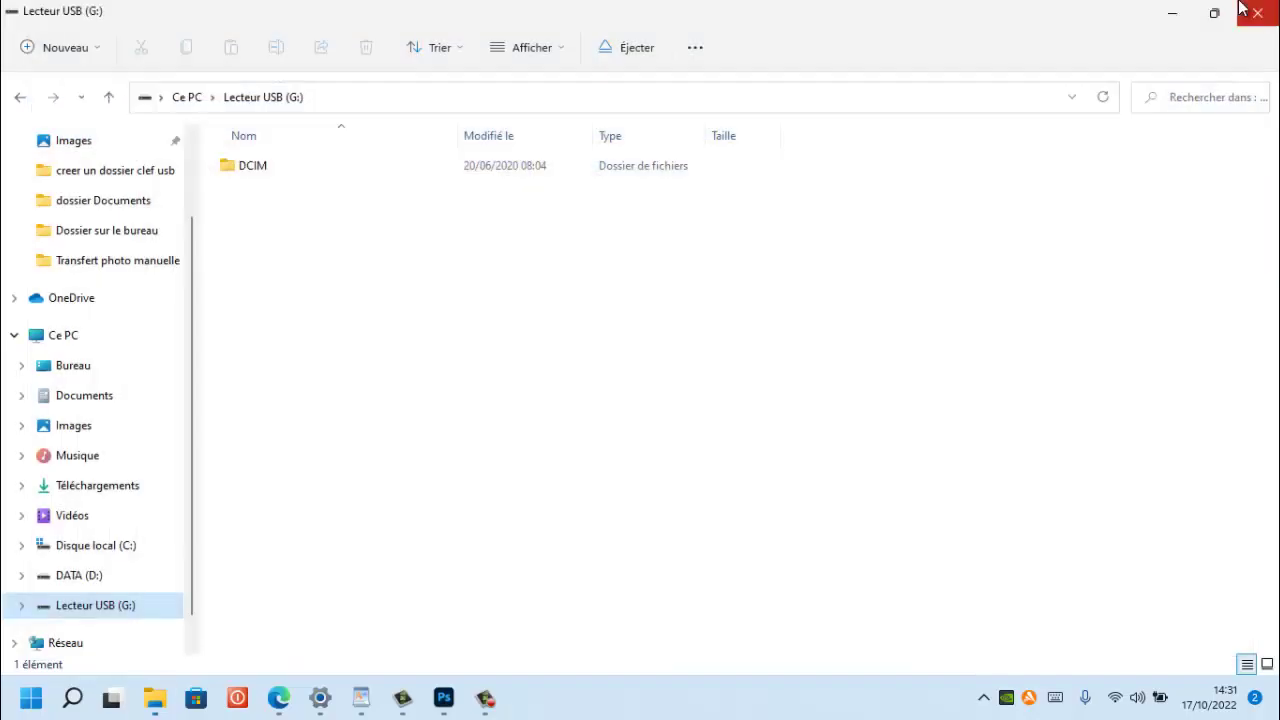
{"action": "left_click", "coordinate": [64, 428]}
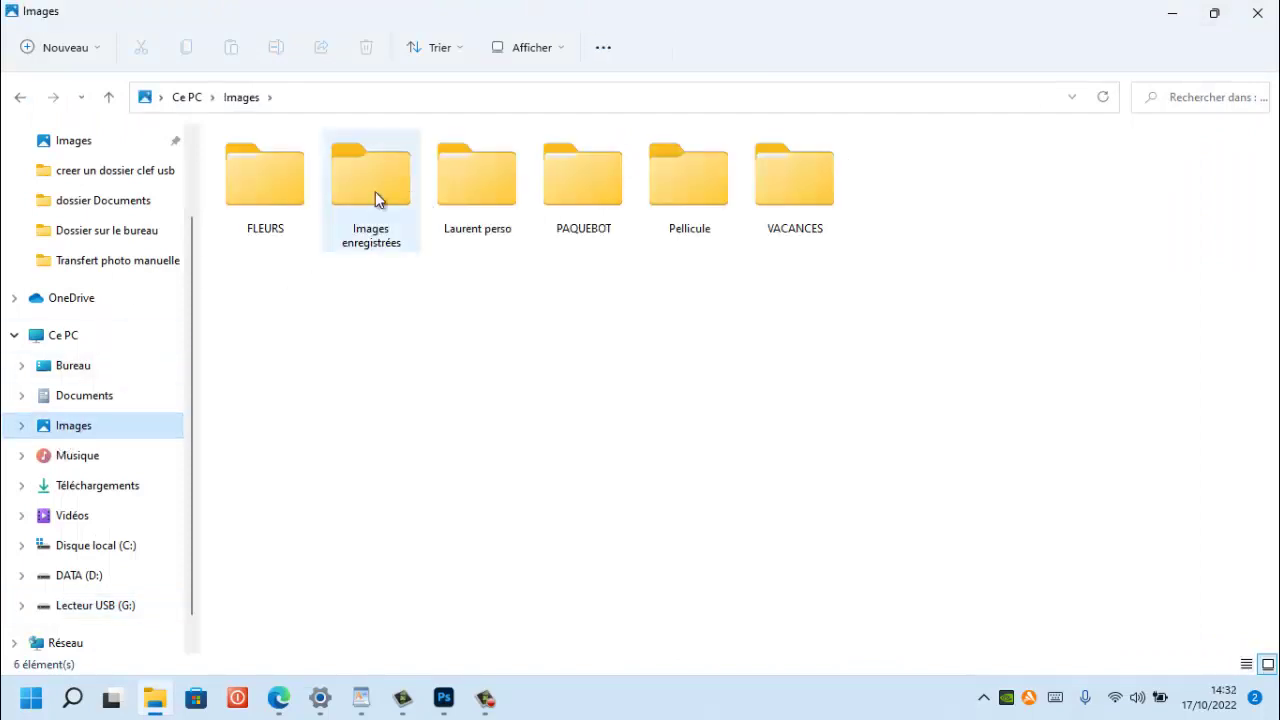
{"action": "double_click", "coordinate": [277, 200]}
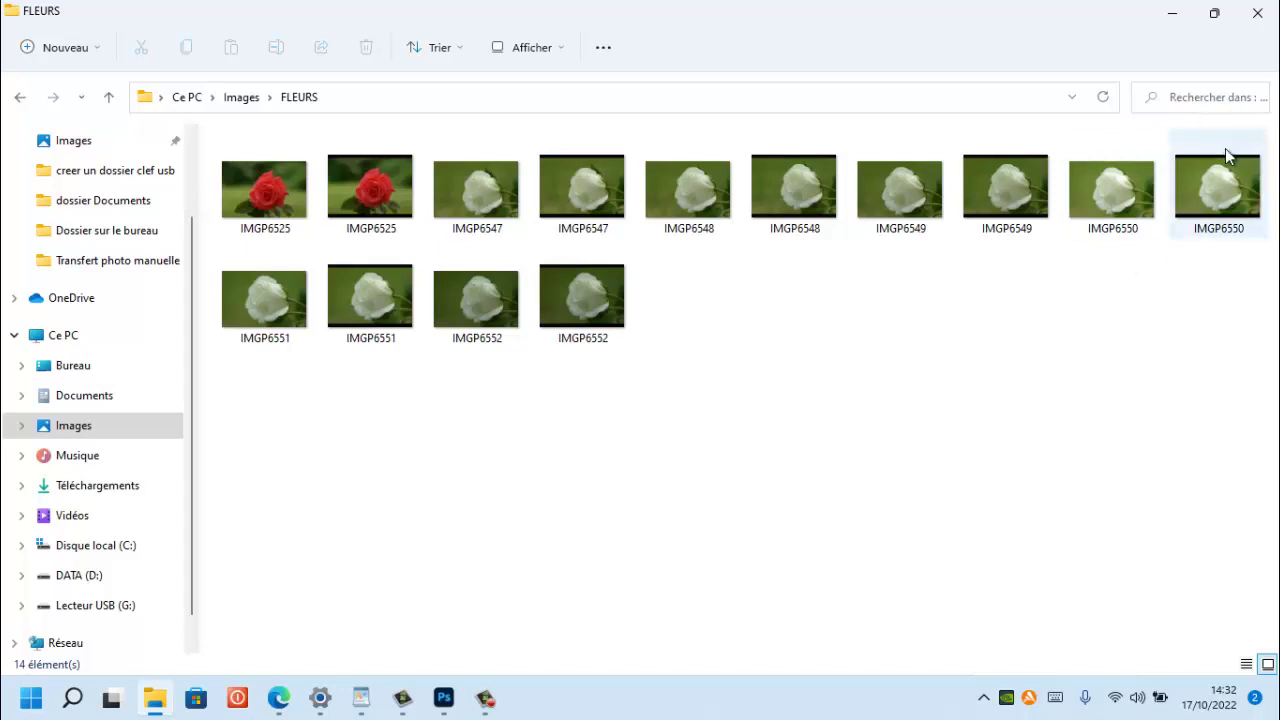
{"action": "left_click", "coordinate": [1257, 13]}
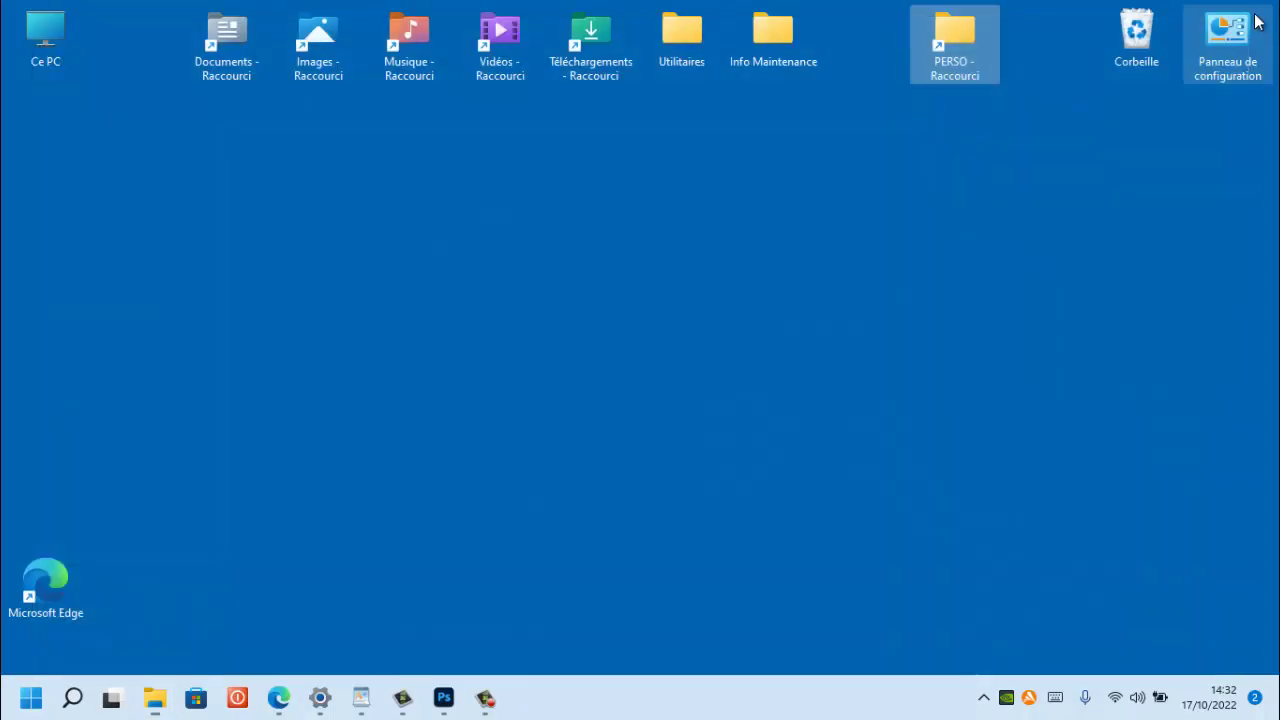